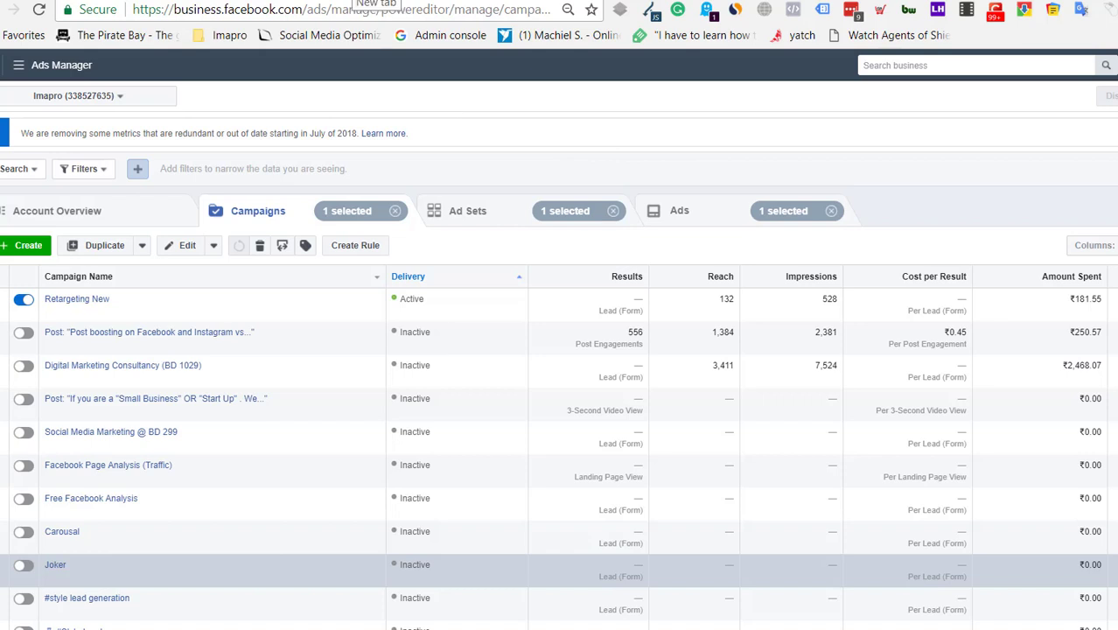
Step: Load sony.com in a new browser tab and check the site for pixels with Facebook Pixel Helper
click(360, 0)
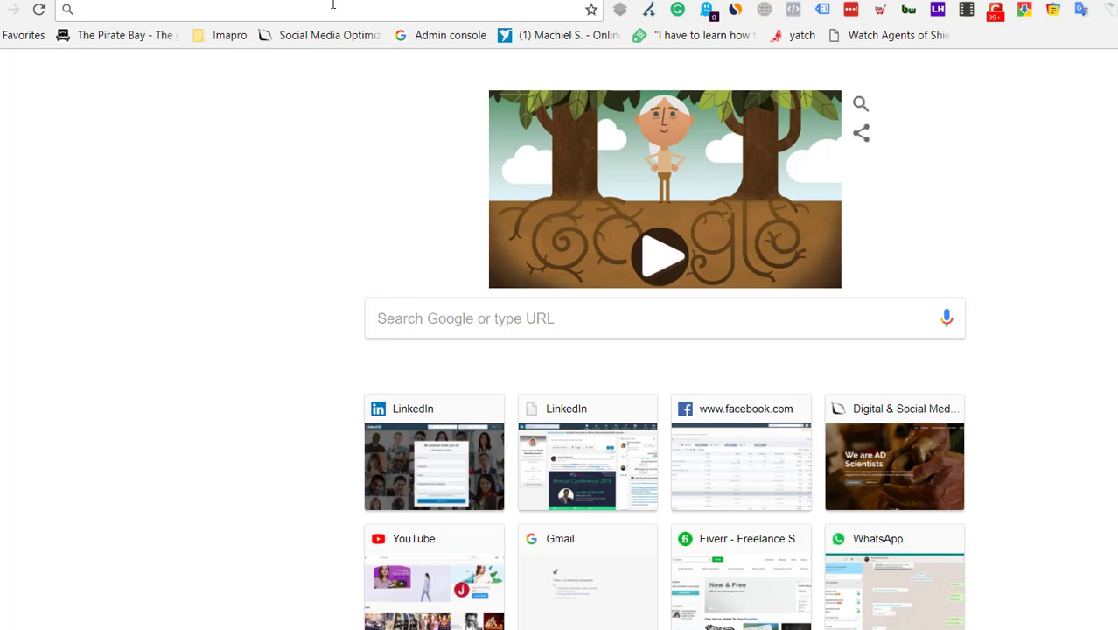
text(sony.)
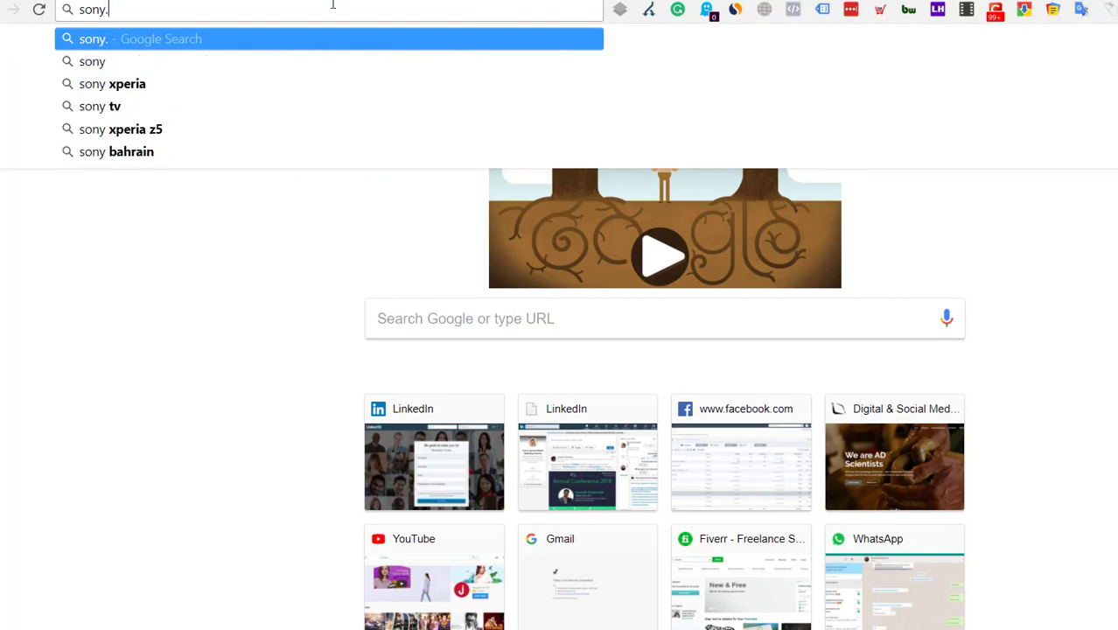
key(Return)
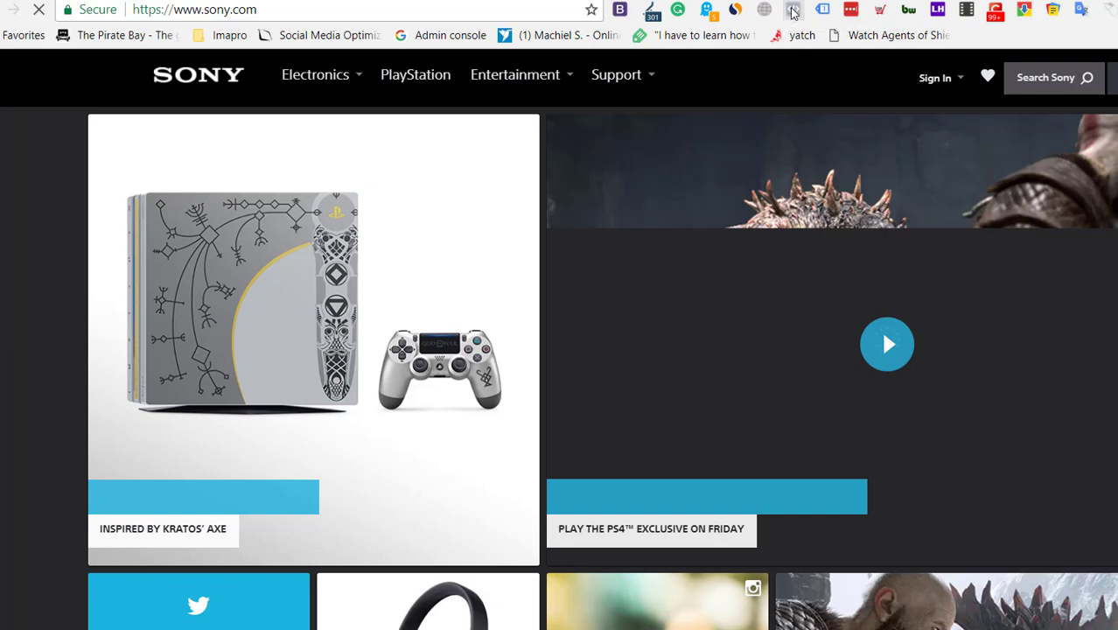
click(793, 10)
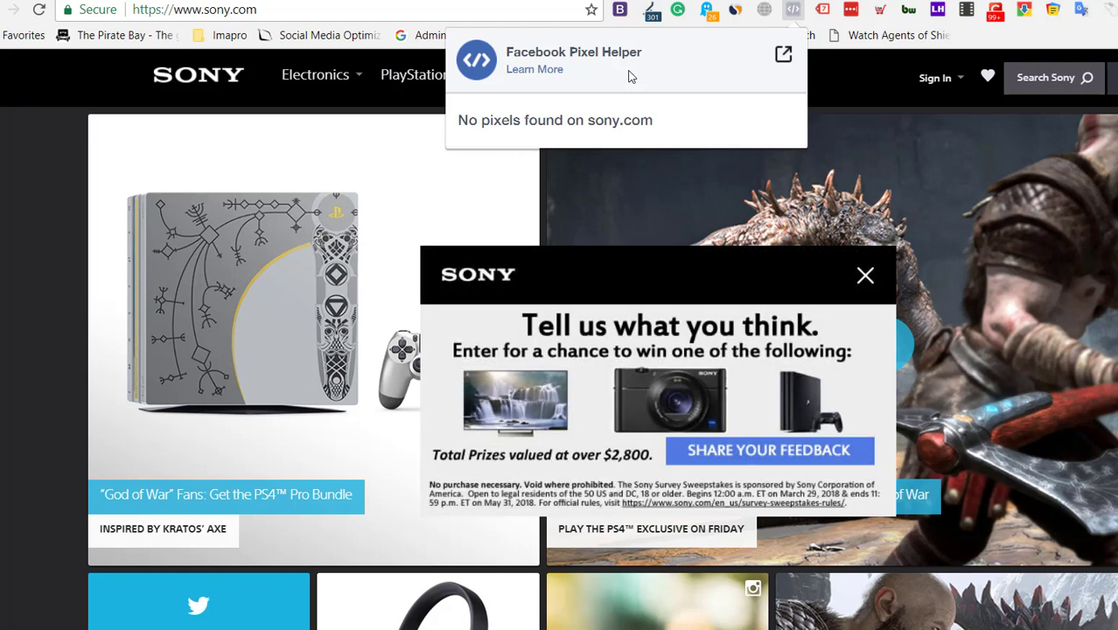
Step: Load jabong.com in place of the Sony site and check it for pixels with Facebook Pixel Helper
click(366, 6)
click(366, 6)
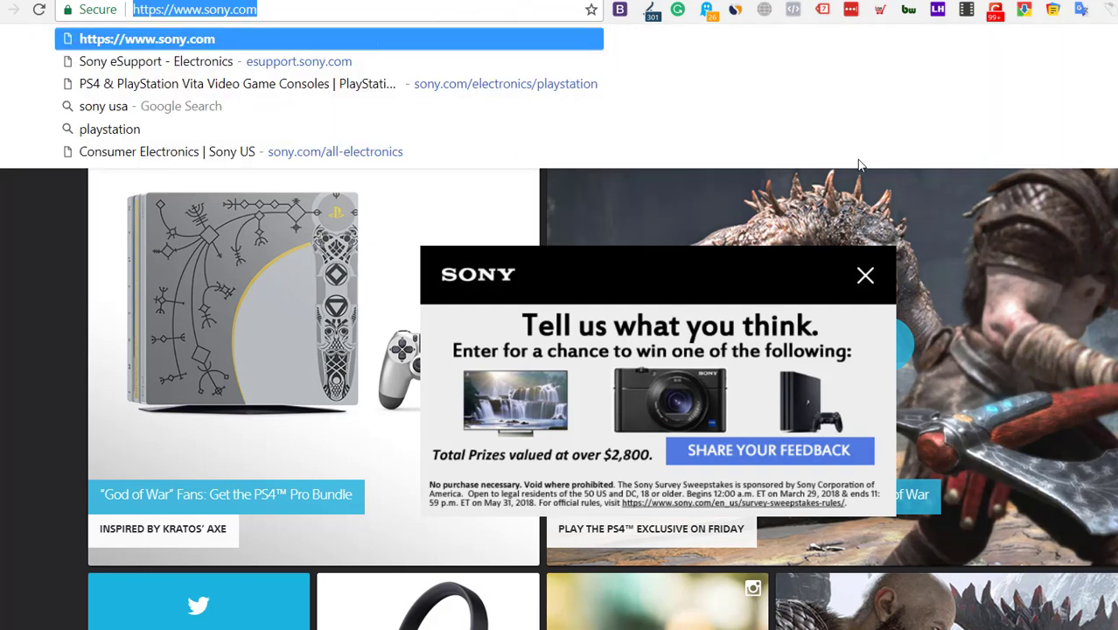
click(325, 9)
key(BackSpace)
key(BackSpace)
key(BackSpace)
key(BackSpace)
key(BackSpace)
key(BackSpace)
key(BackSpace)
key(BackSpace)
text(jabong.com)
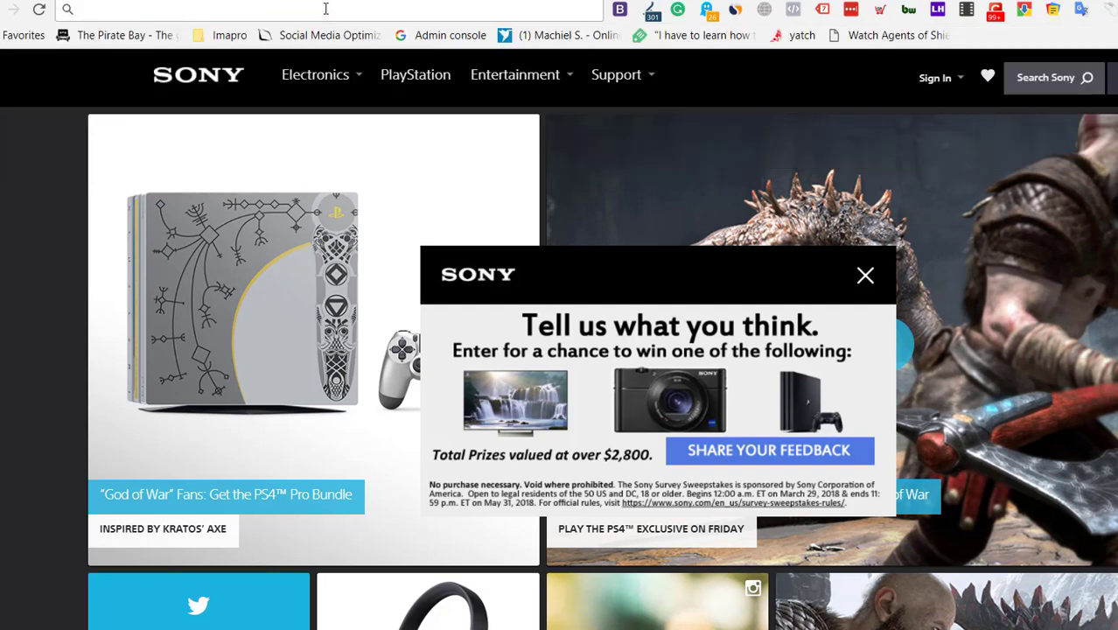
key(Return)
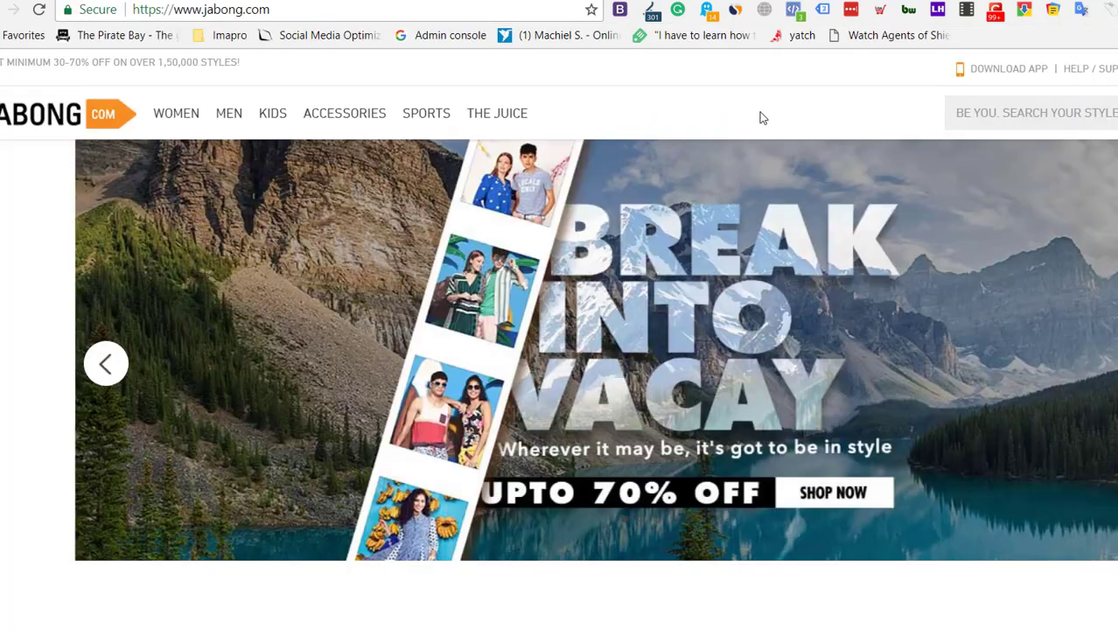
click(795, 11)
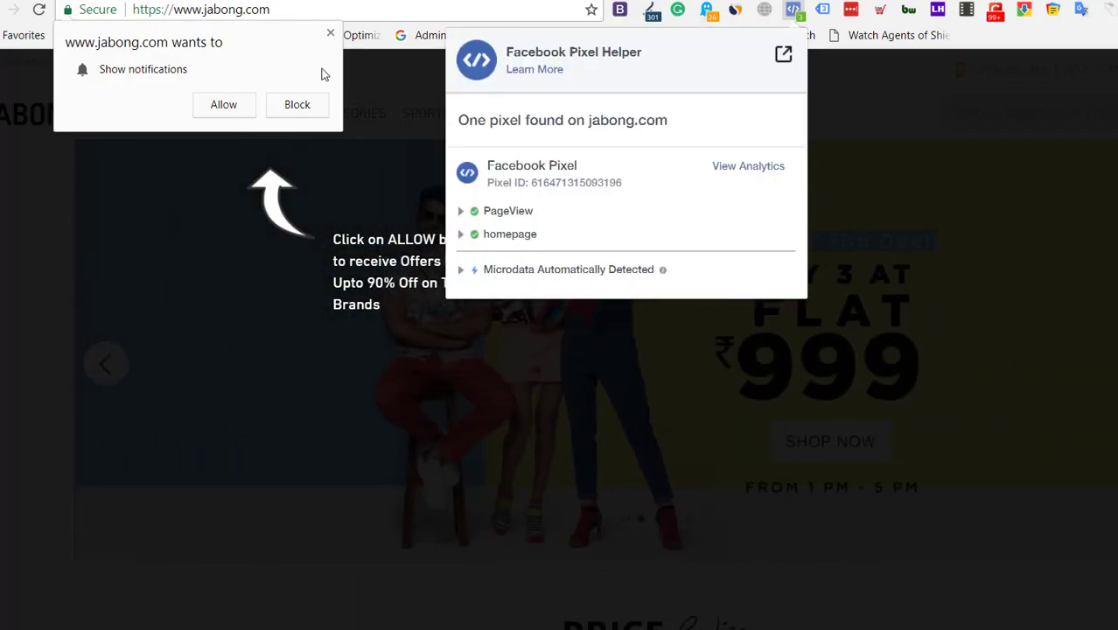
Step: Dismiss jabong.com's notification request and highlight the site's pixel ID in Facebook Pixel Helper
click(330, 33)
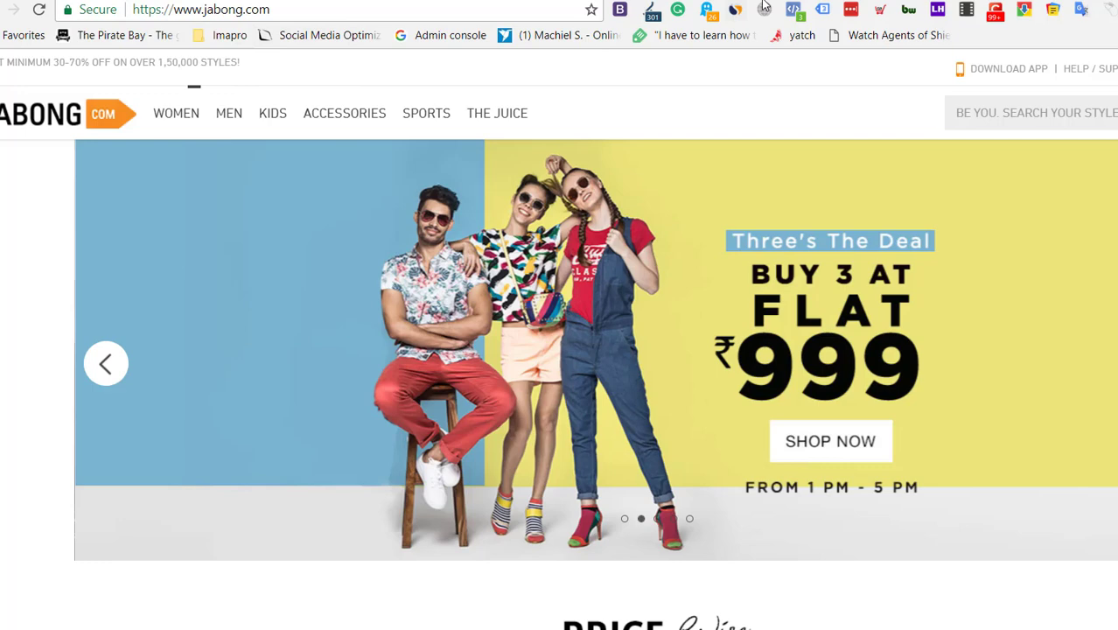
click(793, 10)
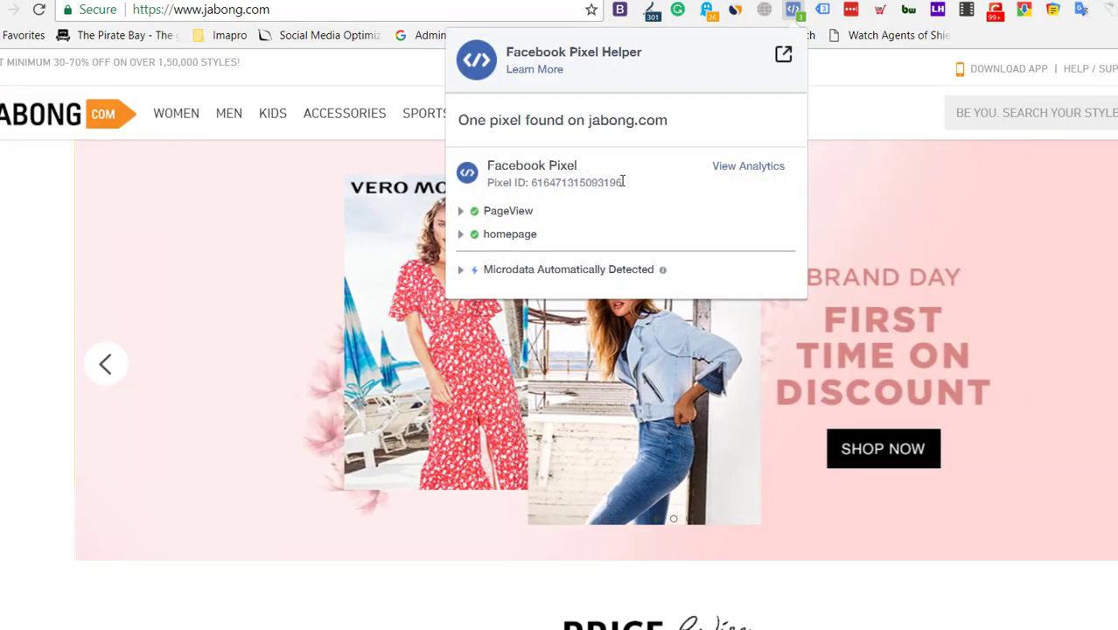
drag(624, 182, 535, 189)
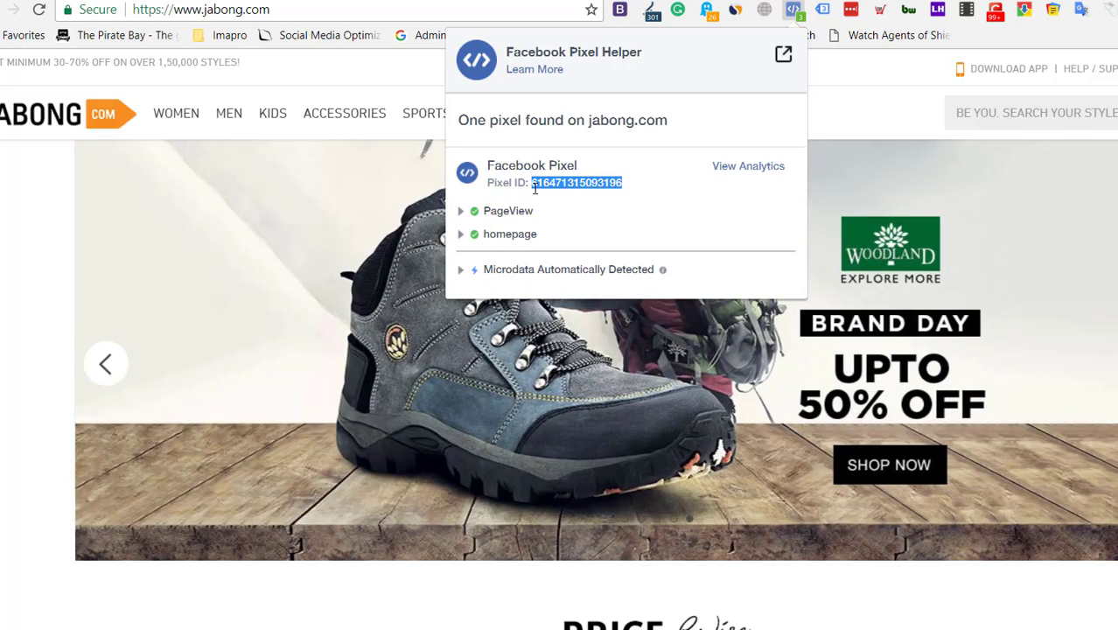
Step: Open the Pixels page from Ads Manager, highlight the Imapro pixel's ID, and compare it with the pixel details for jabong.com
key(ctrl+Tab)
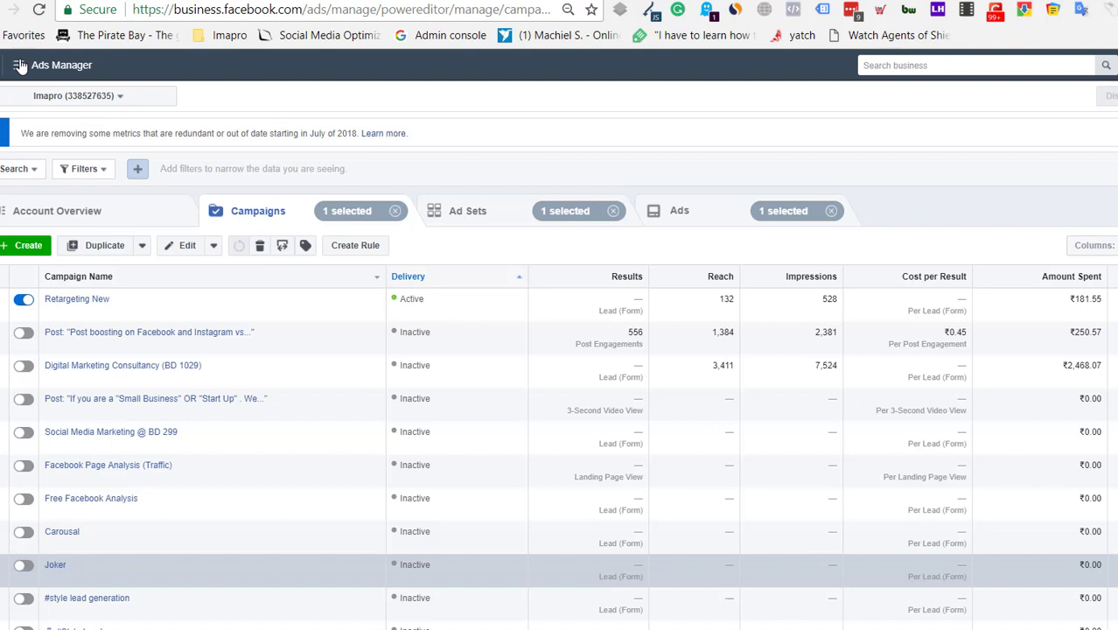
click(20, 66)
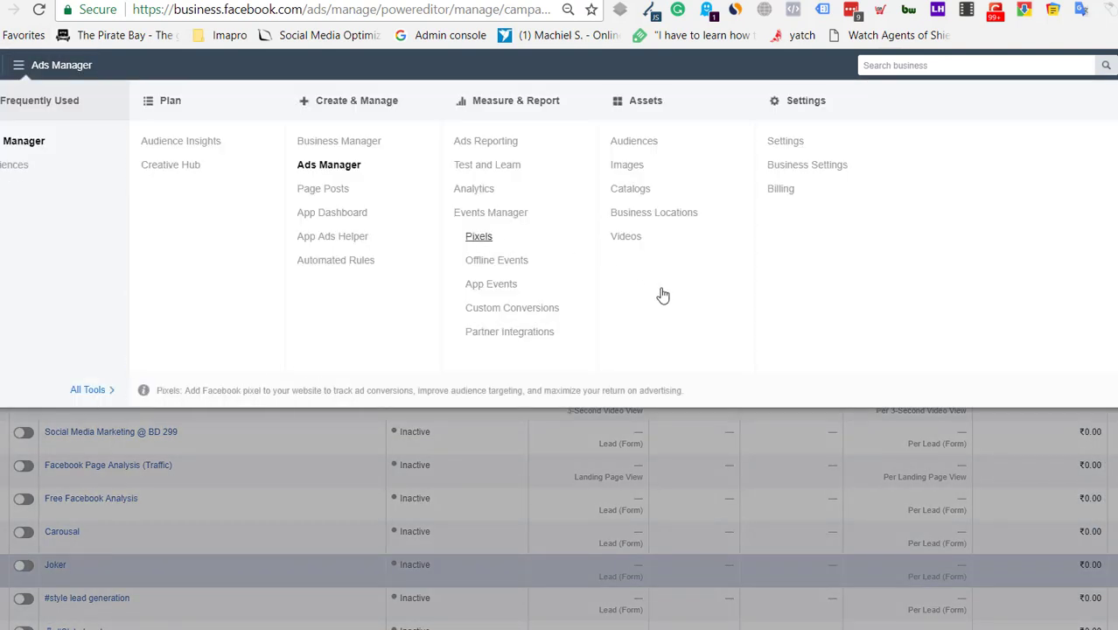
click(478, 237)
drag(323, 228, 254, 227)
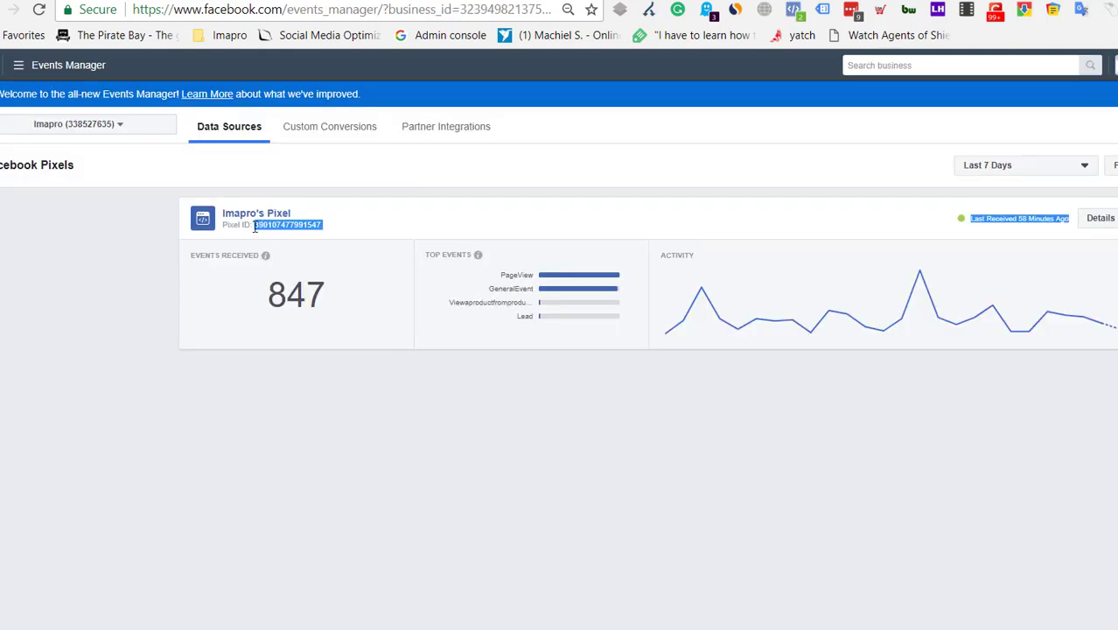
key(ctrl+Tab)
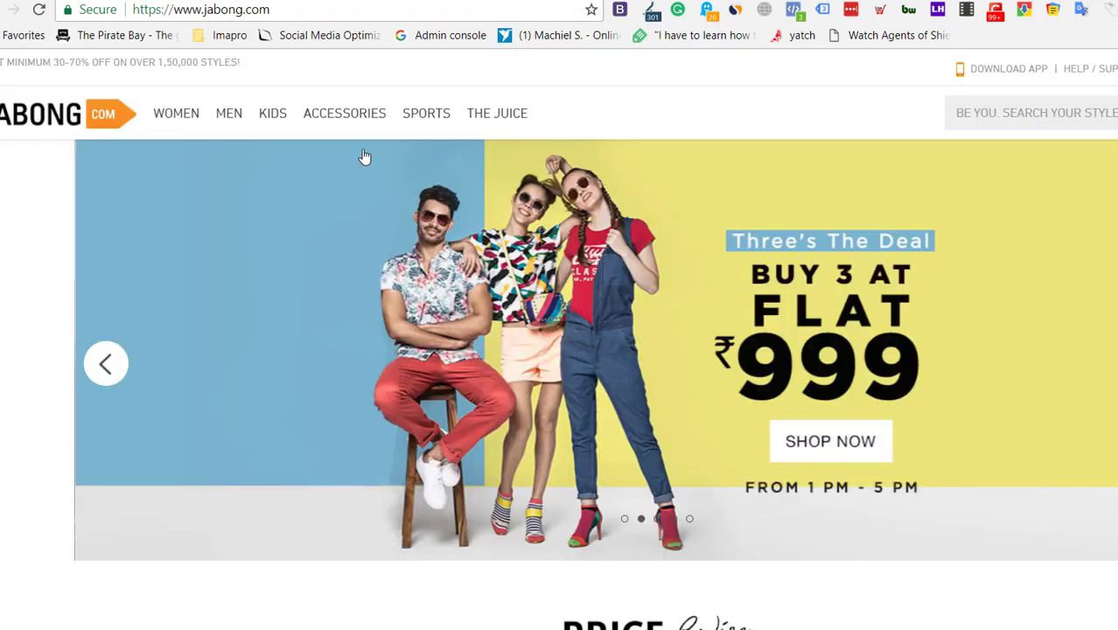
click(795, 10)
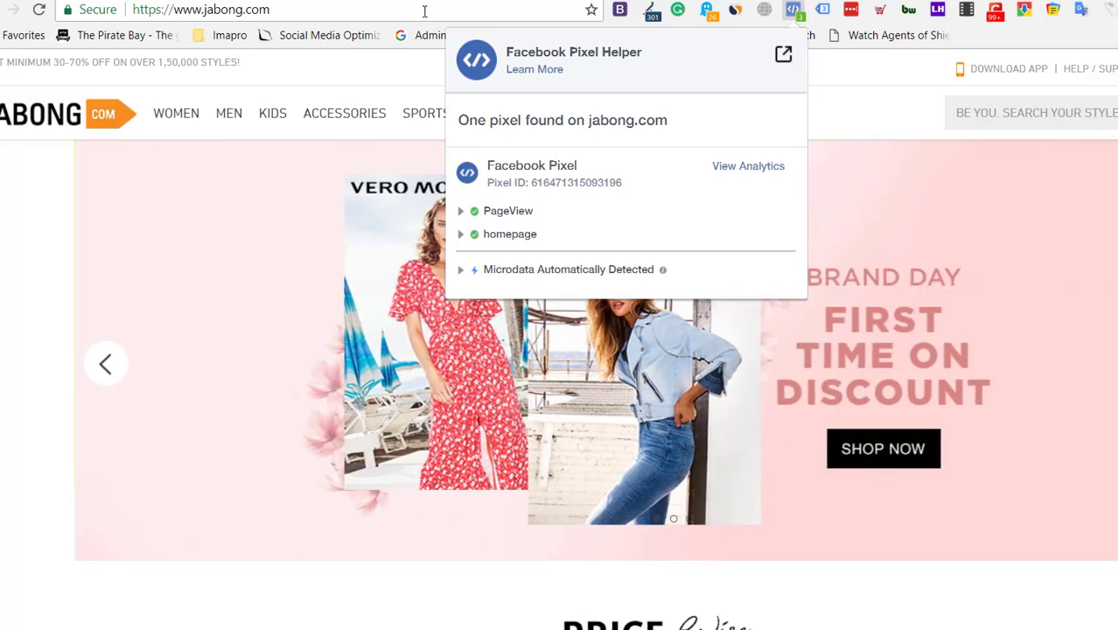
Step: Load imapro.in in place of the jabong.com site
click(425, 11)
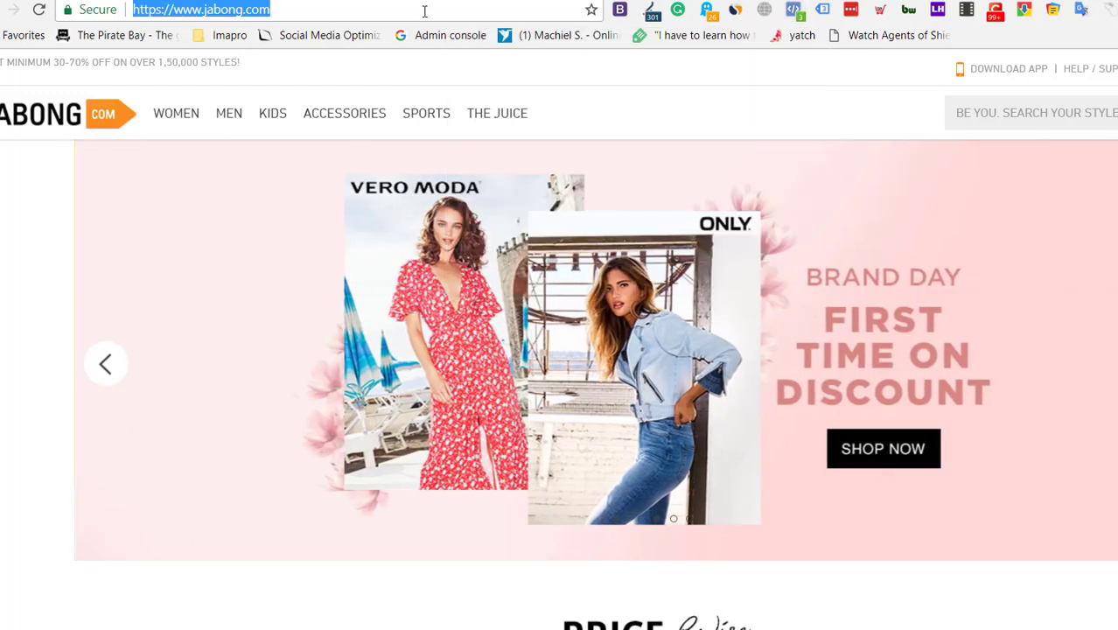
text(imapro.in)
key(Return)
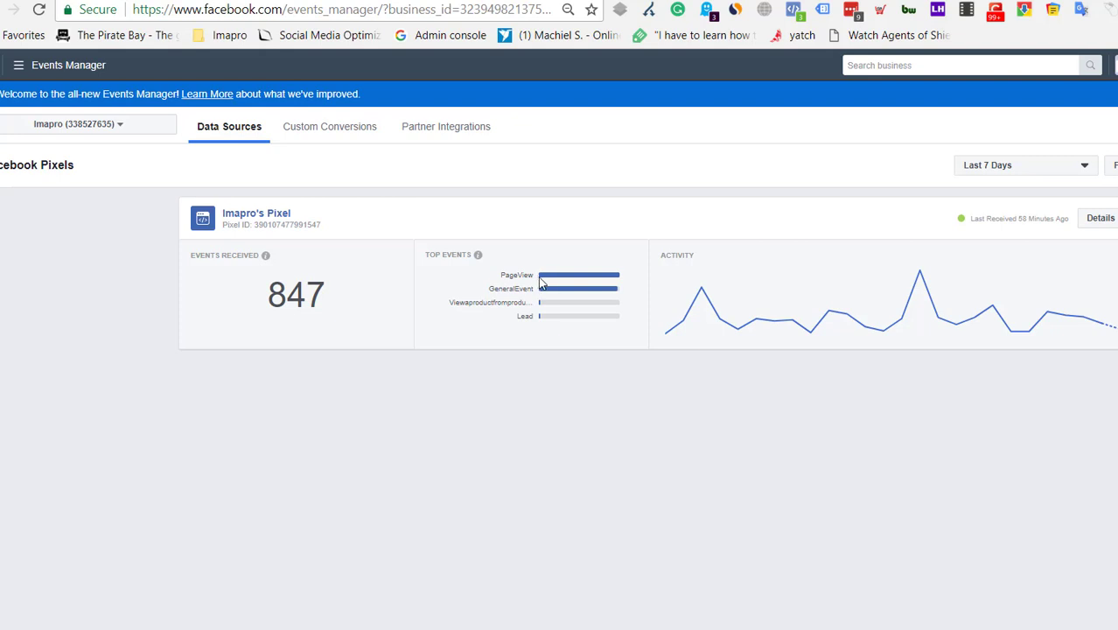
Step: Highlight the pixel's top events in Events Manager and open the Audiences library
drag(567, 275, 601, 333)
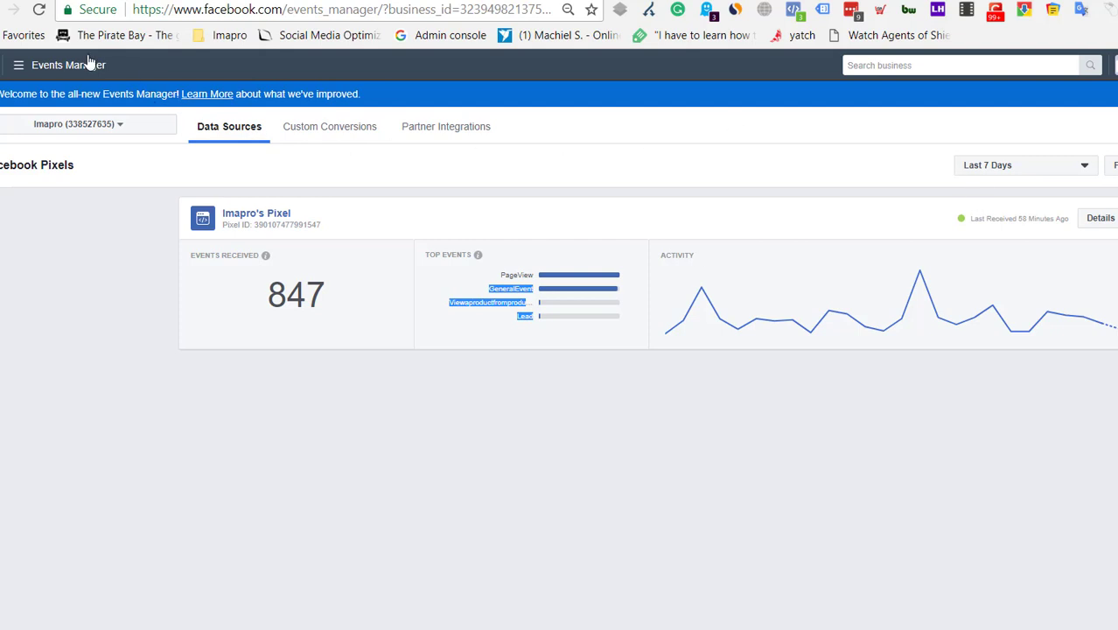
click(20, 70)
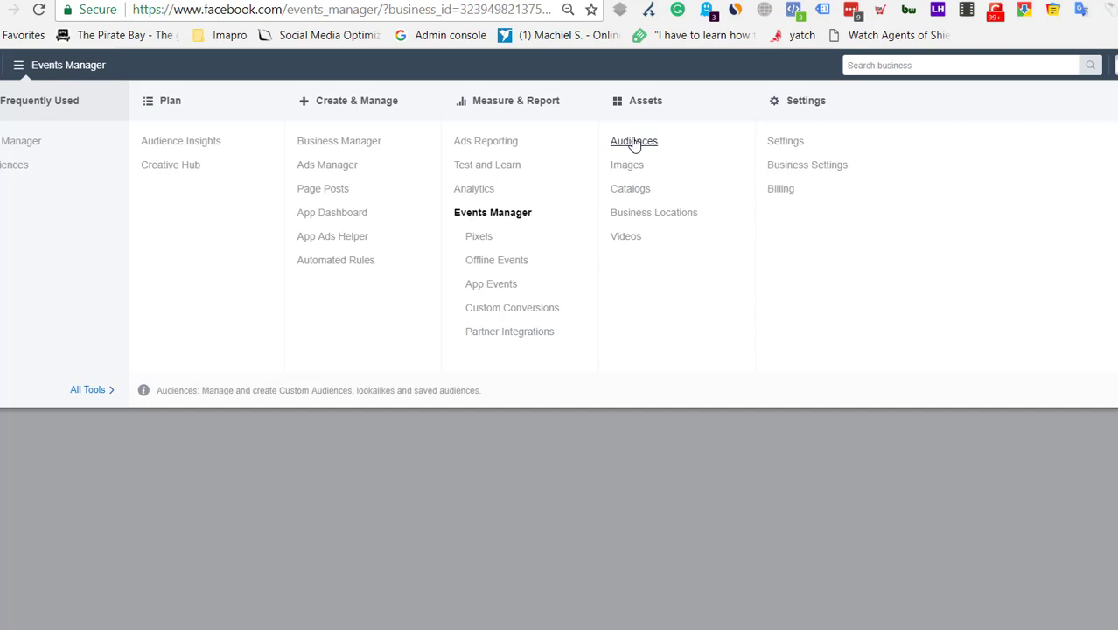
click(633, 141)
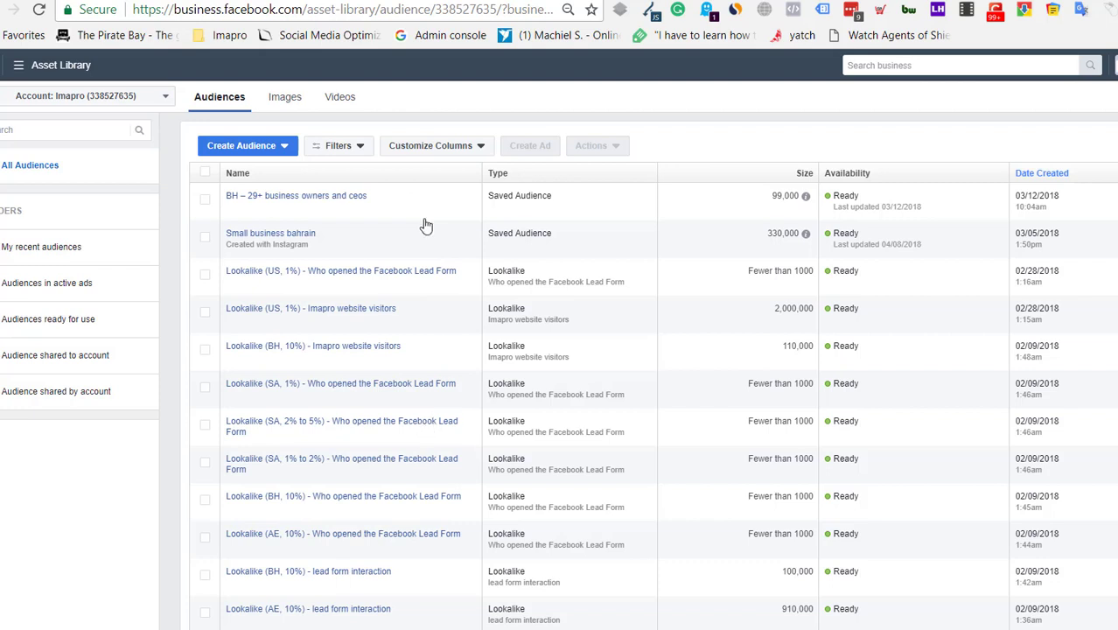
Step: Start a custom audience from website traffic and require people to meet ALL of the criteria
click(286, 148)
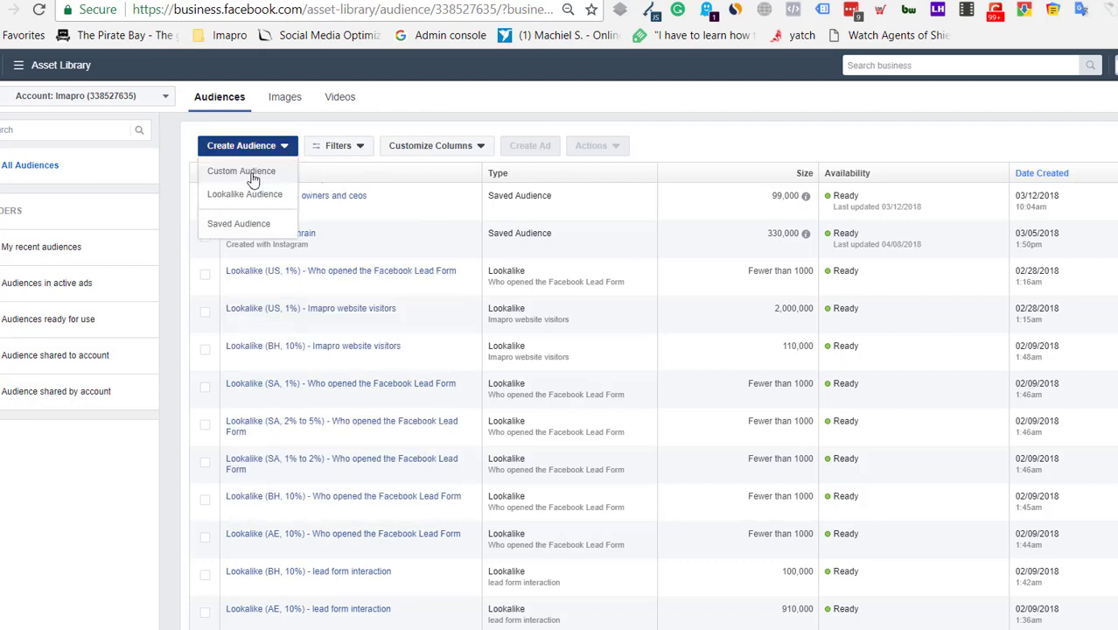
click(253, 173)
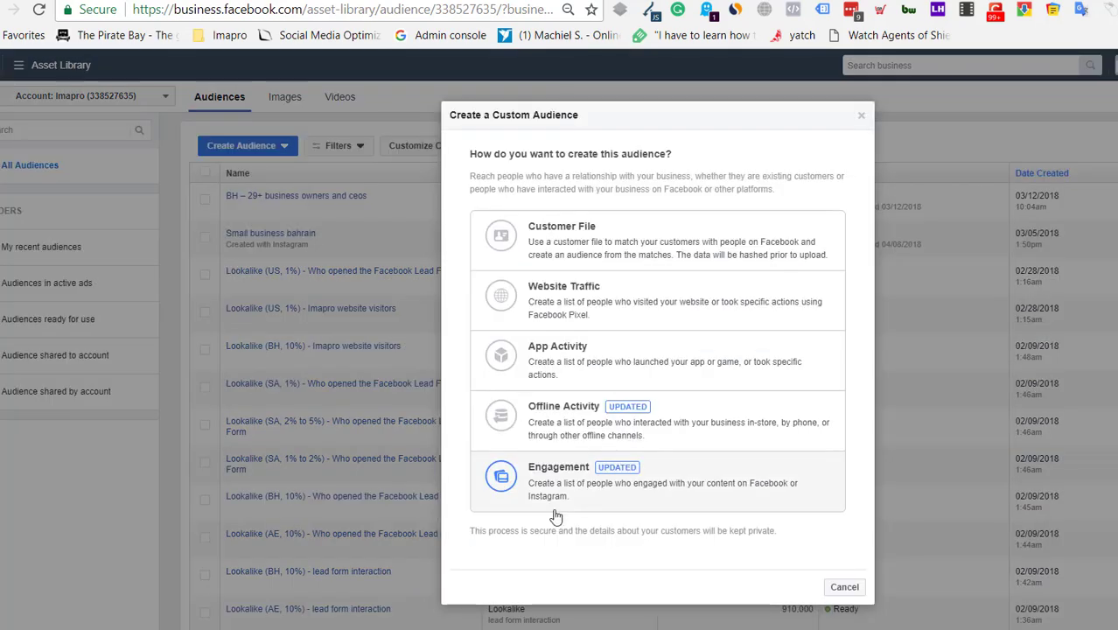
click(557, 299)
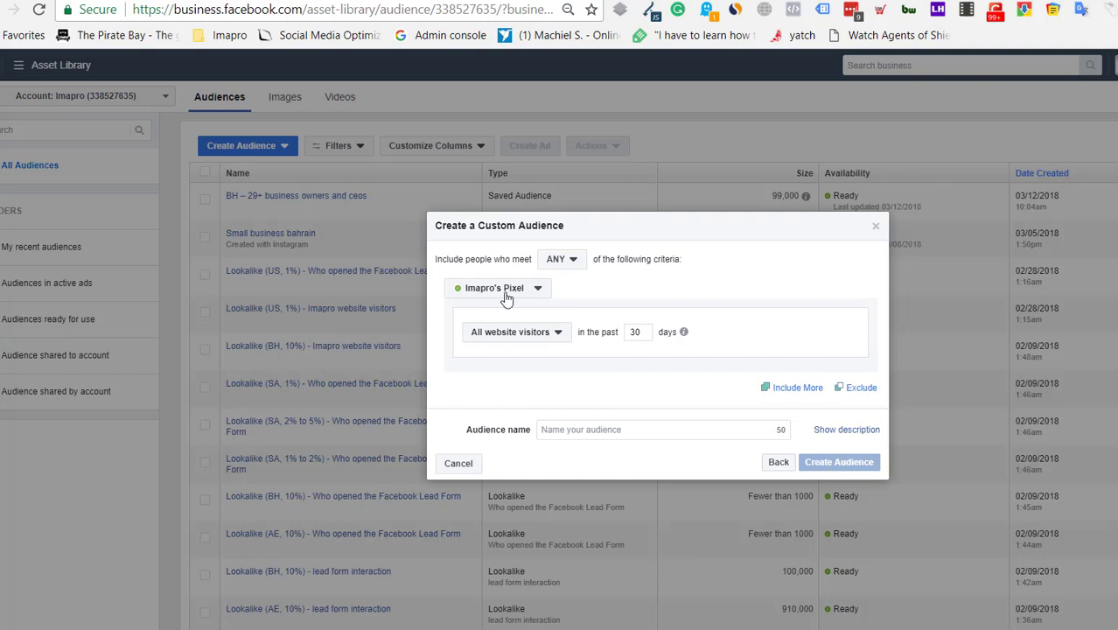
click(569, 263)
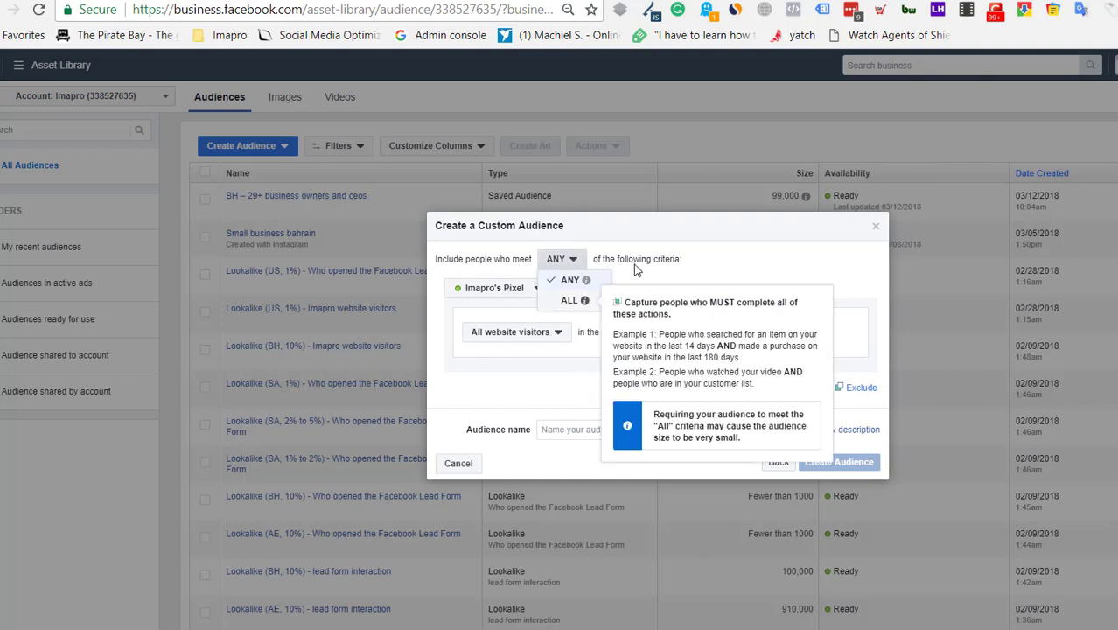
click(570, 301)
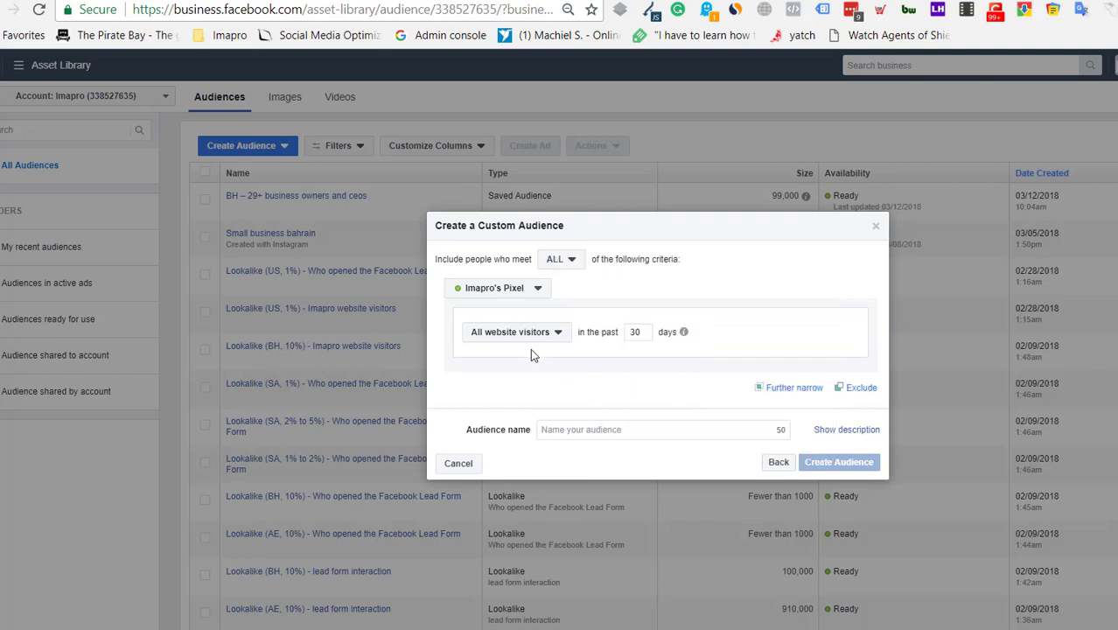
Step: Set the audience rule to people who visited specific web pages and review the URL matching options, keeping contains
click(557, 337)
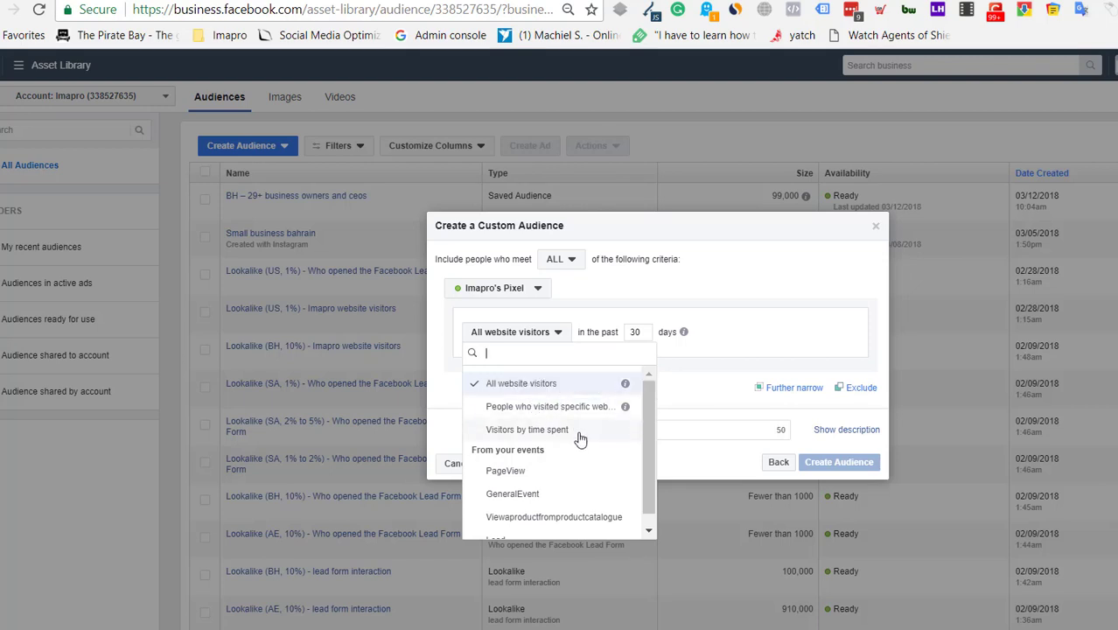
click(537, 406)
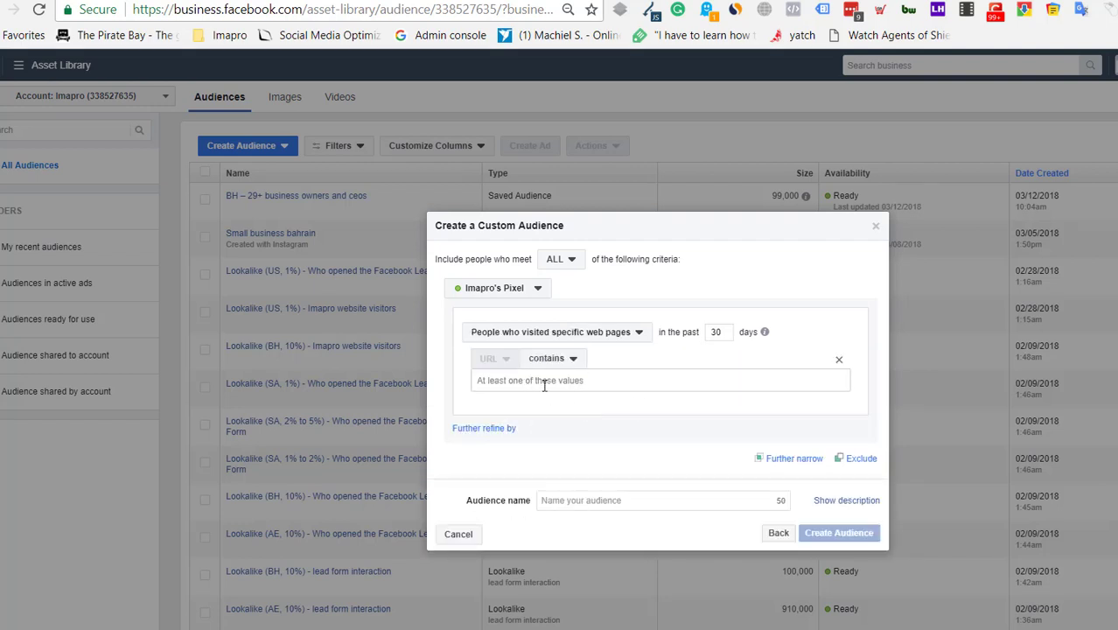
click(574, 366)
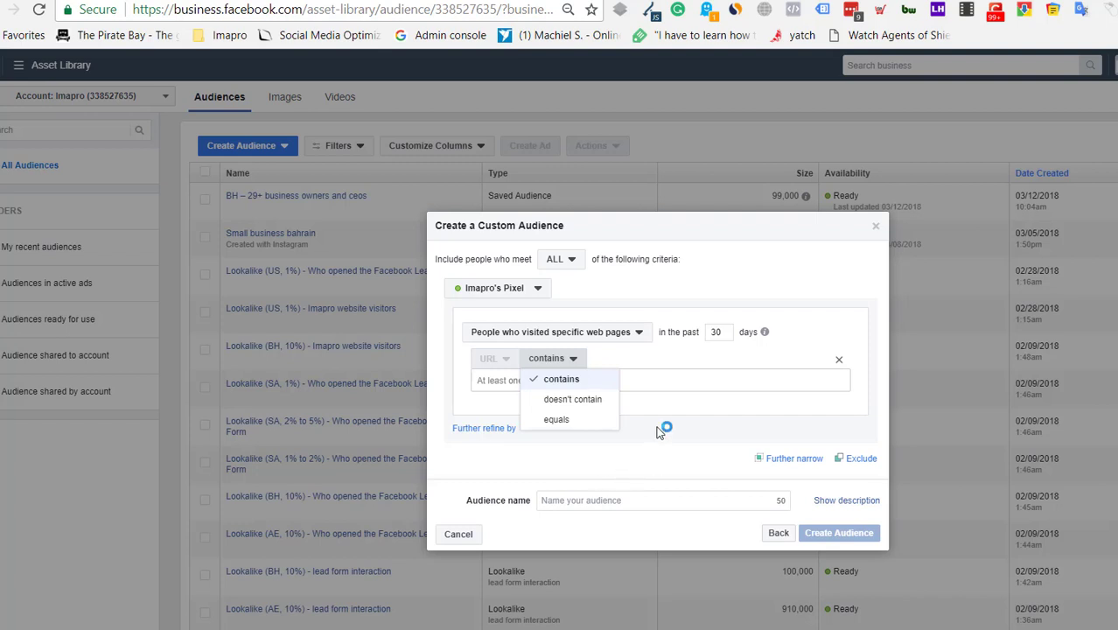
click(612, 382)
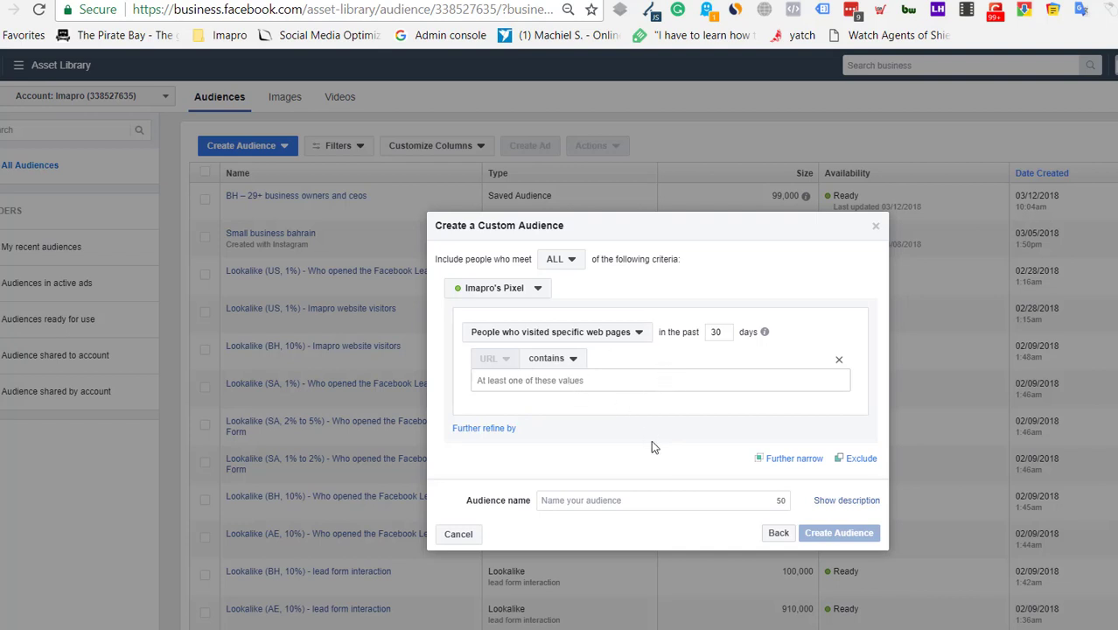
Step: Set the rule back to all website visitors, look through the event criteria, and close the custom audience dialog without creating it
click(636, 337)
click(508, 382)
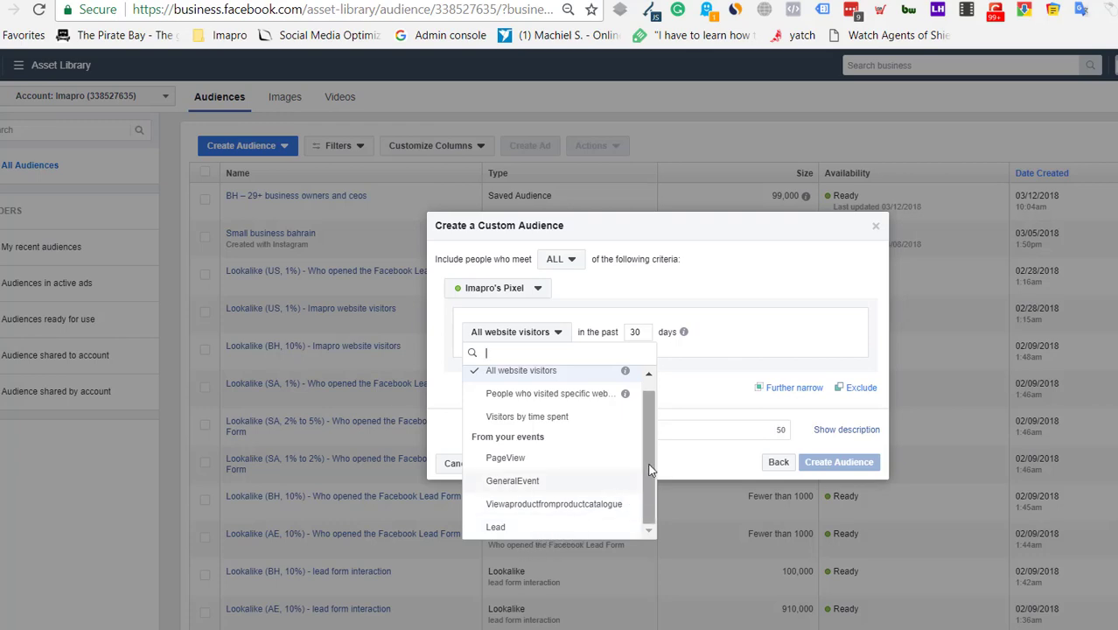
click(428, 375)
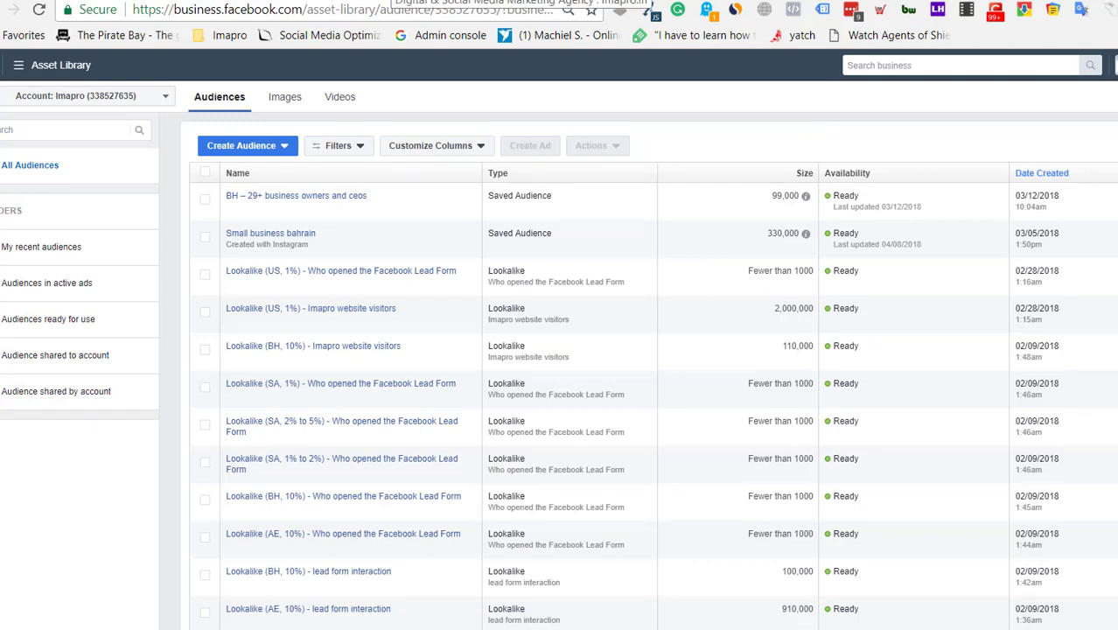
Step: Switch to the browser tab with the imapro.in agency website
click(274, 2)
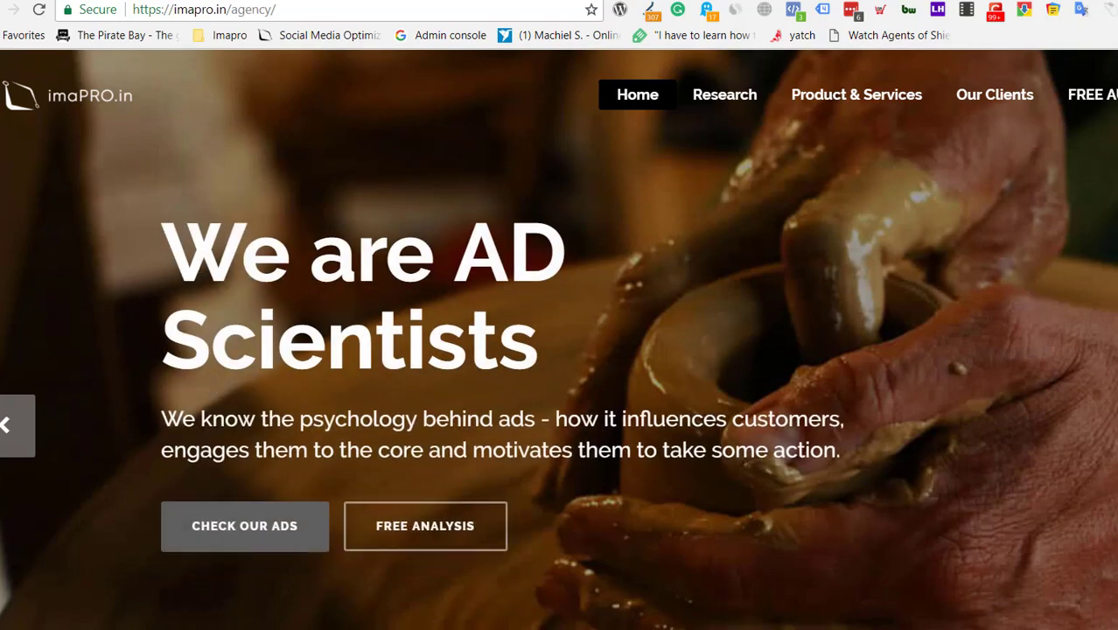